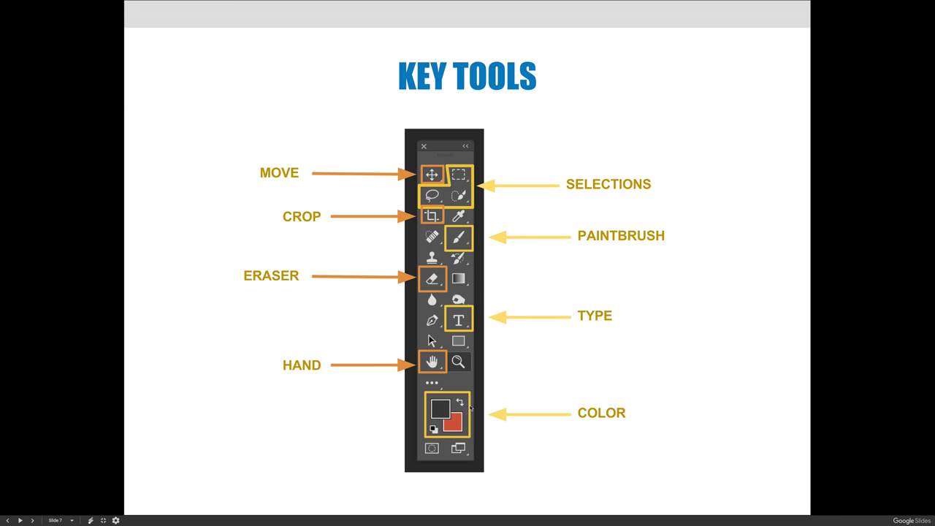
# - Exit the full-screen Key Tools slideshow and return to the course page on slide 7
pyautogui.press('Escape')
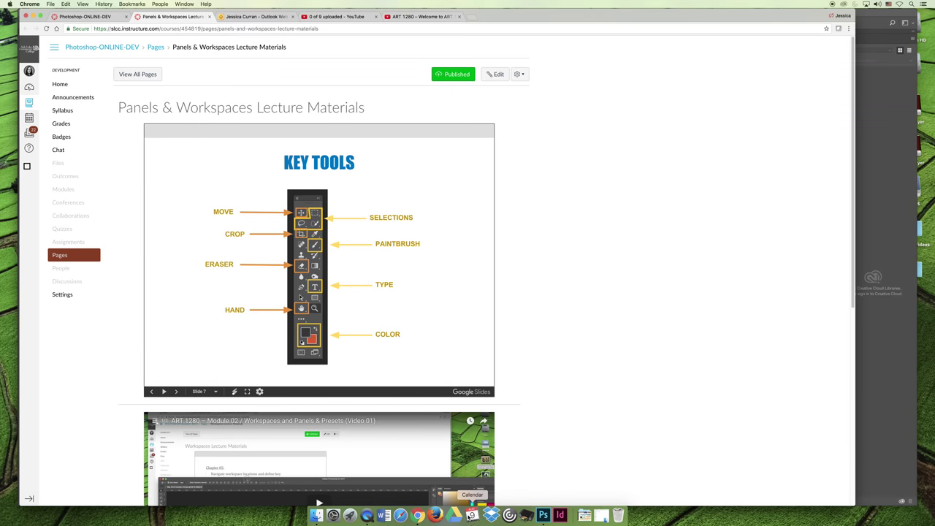
# - Switch to Photoshop and zoom out to show the whole canal photo ART1260_05.jpg
pyautogui.click(539, 515)
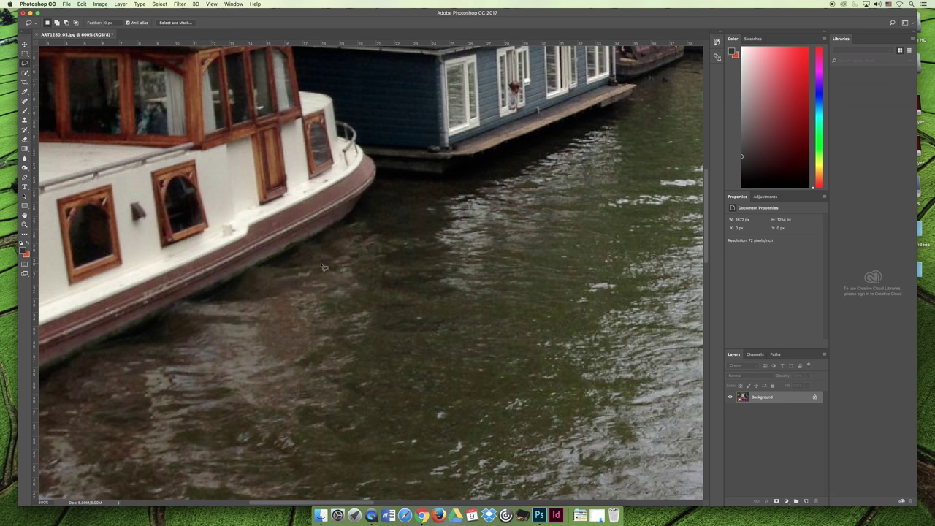
pyautogui.scroll(-10, 324, 267)
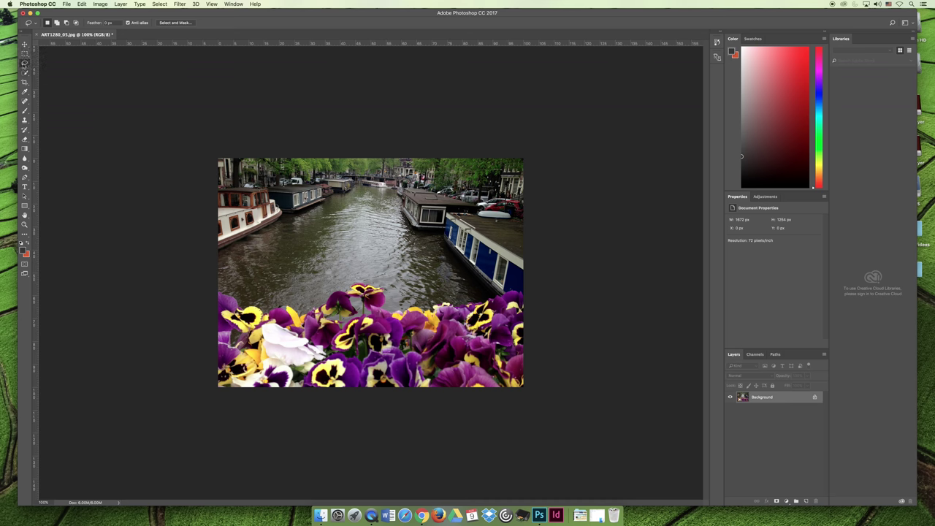
pyautogui.click(26, 54)
# - Select a rectangle over the canal water, then cancel an Edit > Fill with yellow
pyautogui.moveTo(252, 201); pyautogui.dragTo(490, 266)
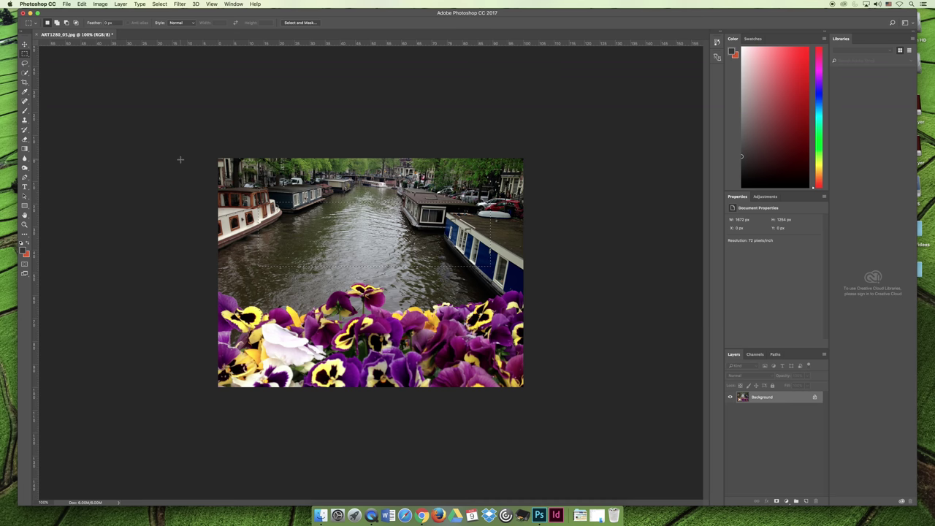
pyautogui.click(82, 4)
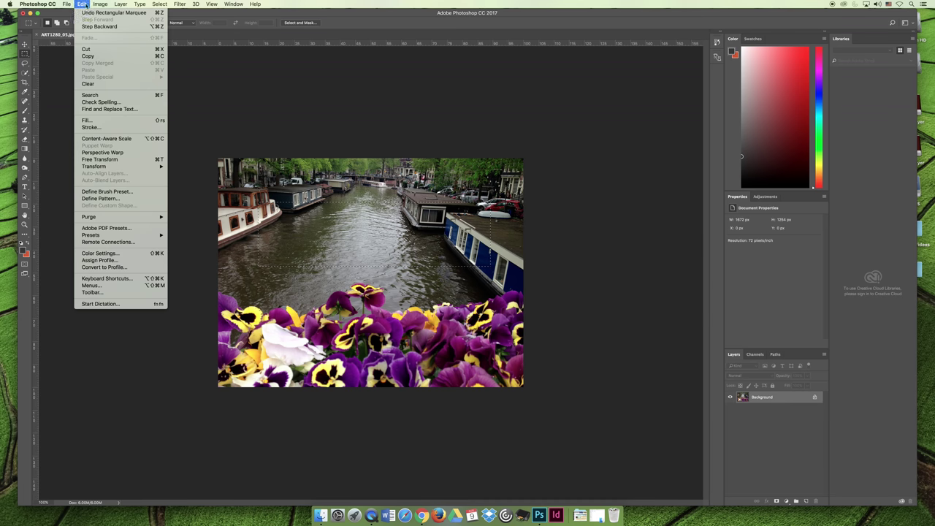
pyautogui.click(88, 120)
pyautogui.click(335, 171)
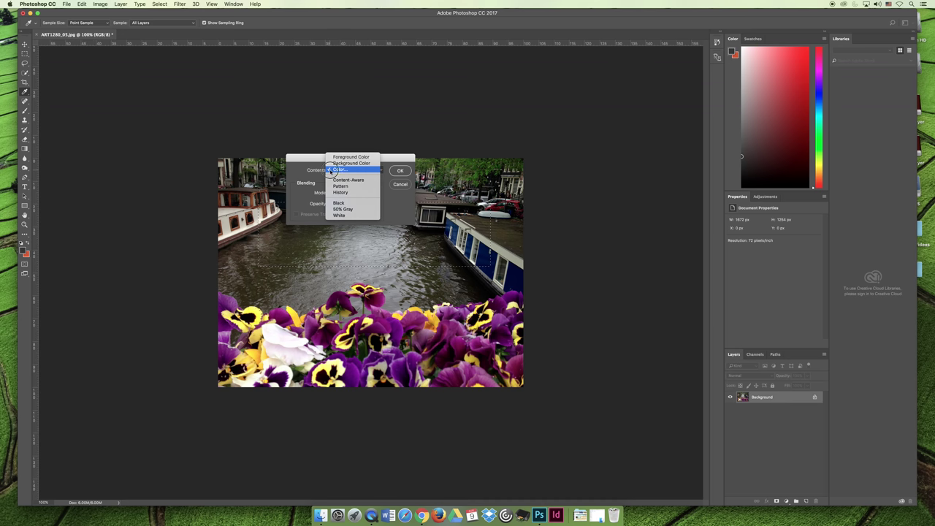
pyautogui.click(346, 170)
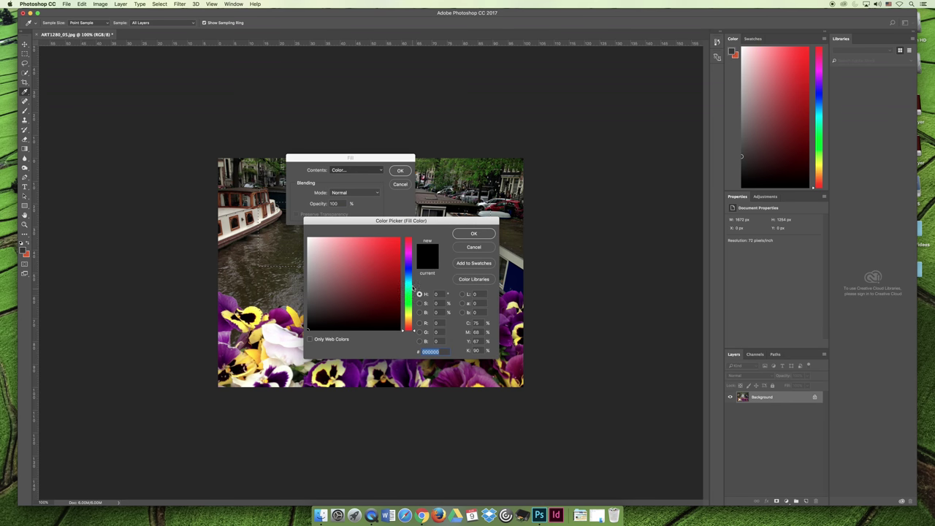
pyautogui.click(410, 312)
pyautogui.click(382, 243)
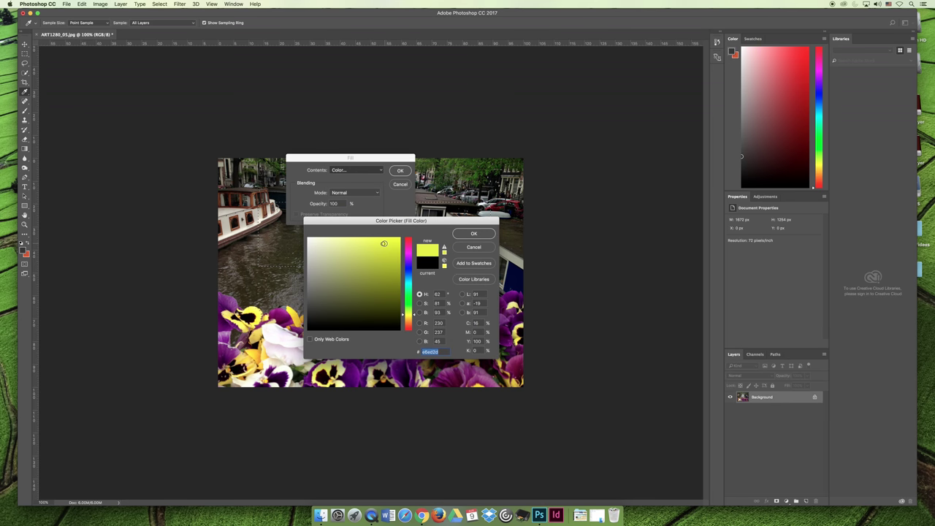
pyautogui.click(482, 251)
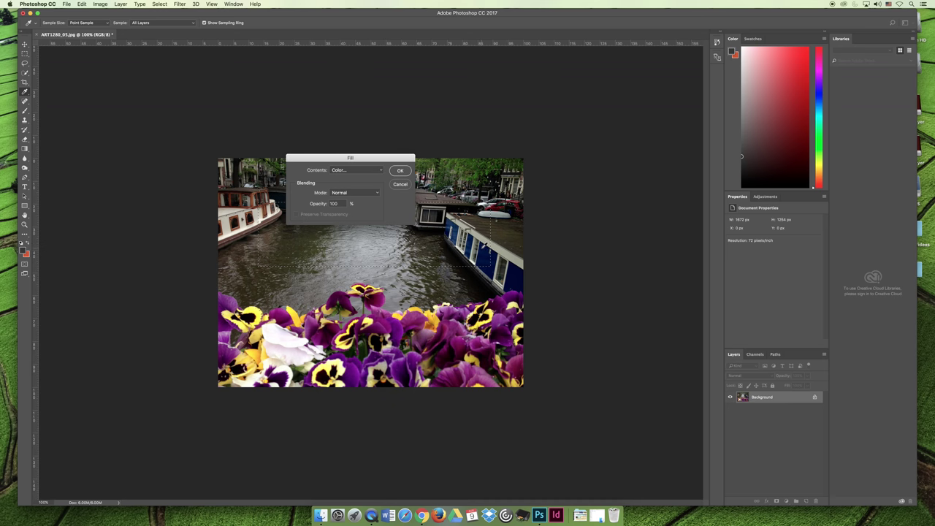
pyautogui.click(400, 184)
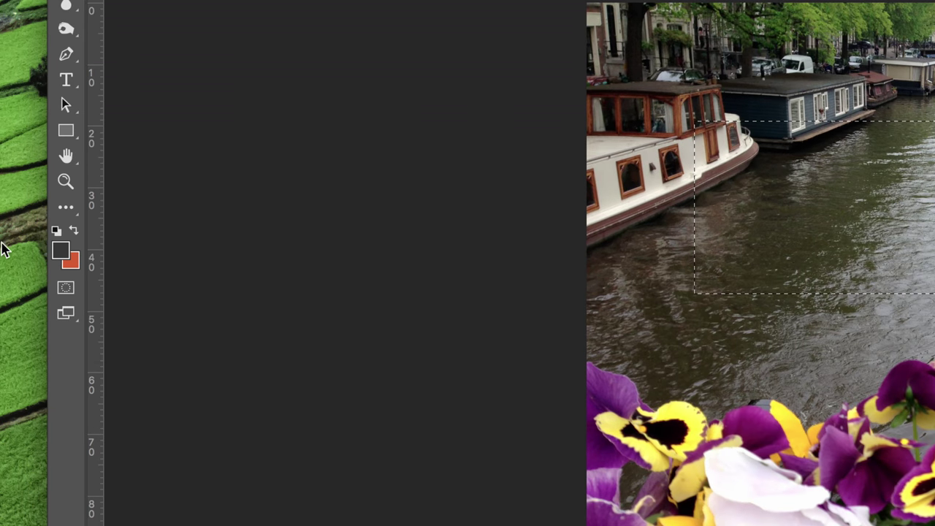
# - Set the foreground colour to a bright yellow
pyautogui.click(61, 250)
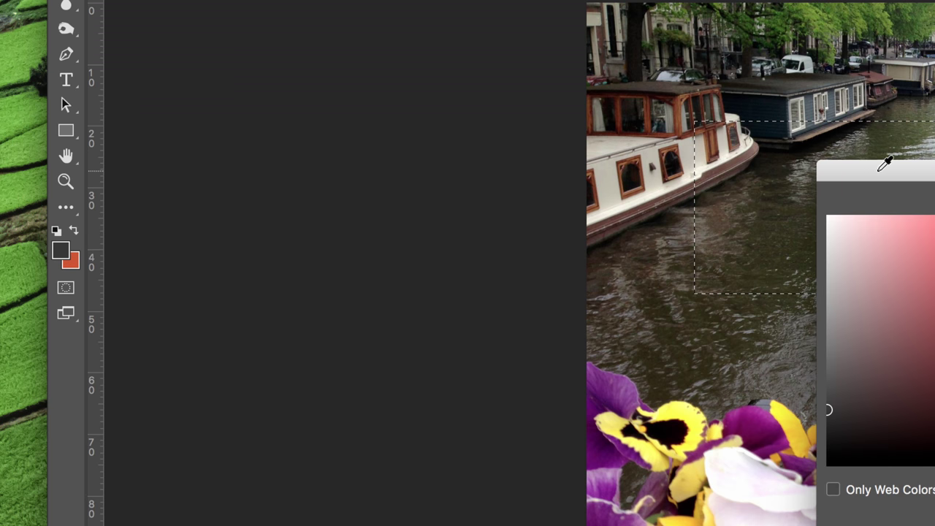
pyautogui.moveTo(885, 168); pyautogui.dragTo(254, 70)
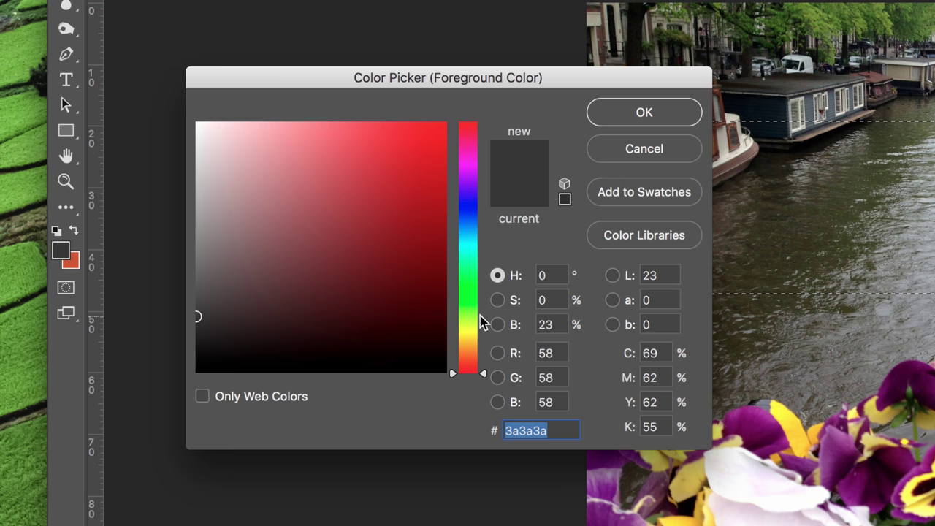
pyautogui.click(474, 334)
pyautogui.click(411, 178)
pyautogui.click(415, 148)
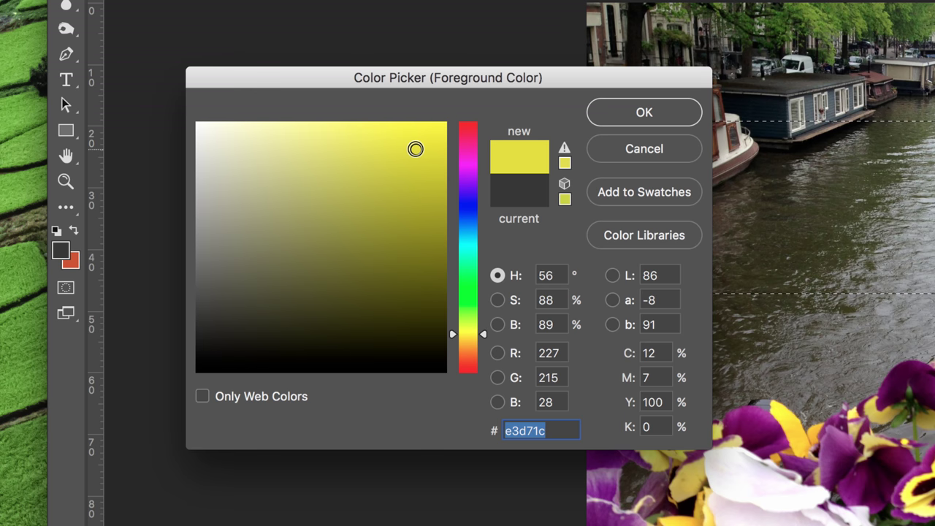
pyautogui.click(668, 119)
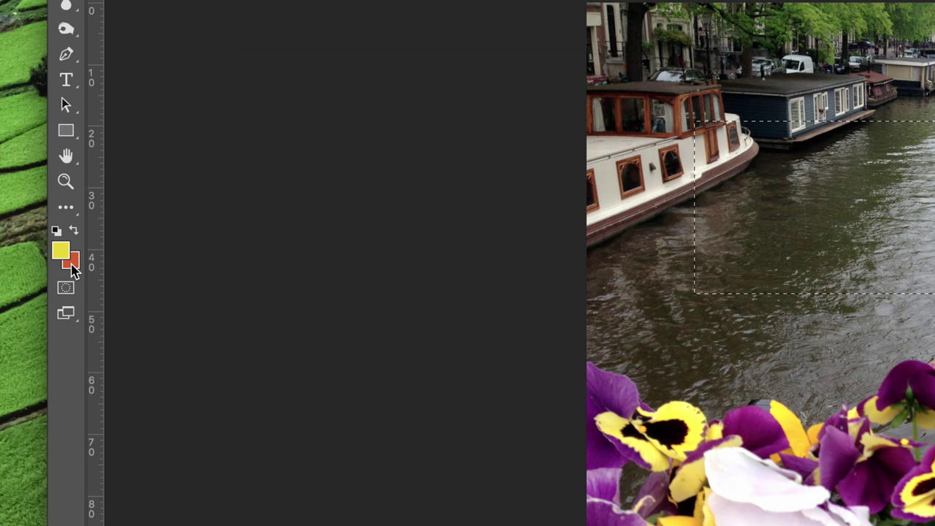
# - Set the background colour to green (#70c72a)
pyautogui.click(73, 268)
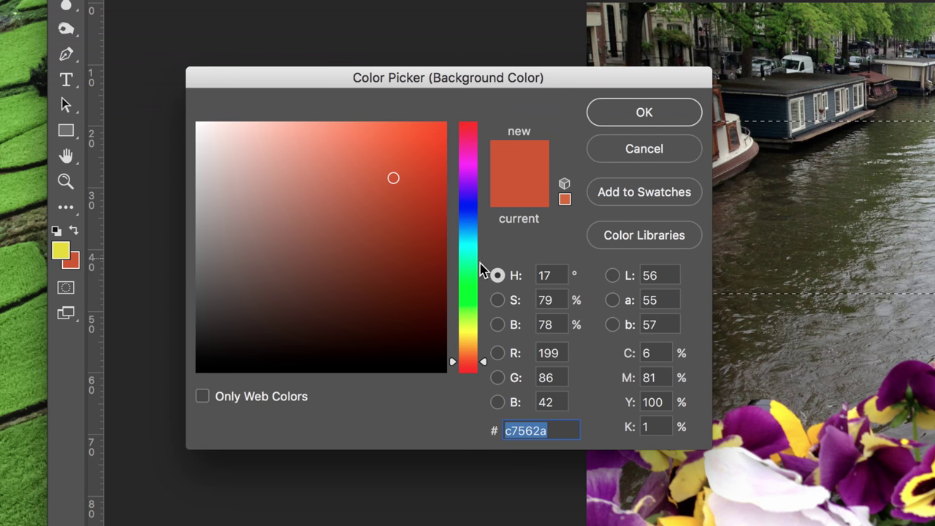
pyautogui.click(474, 309)
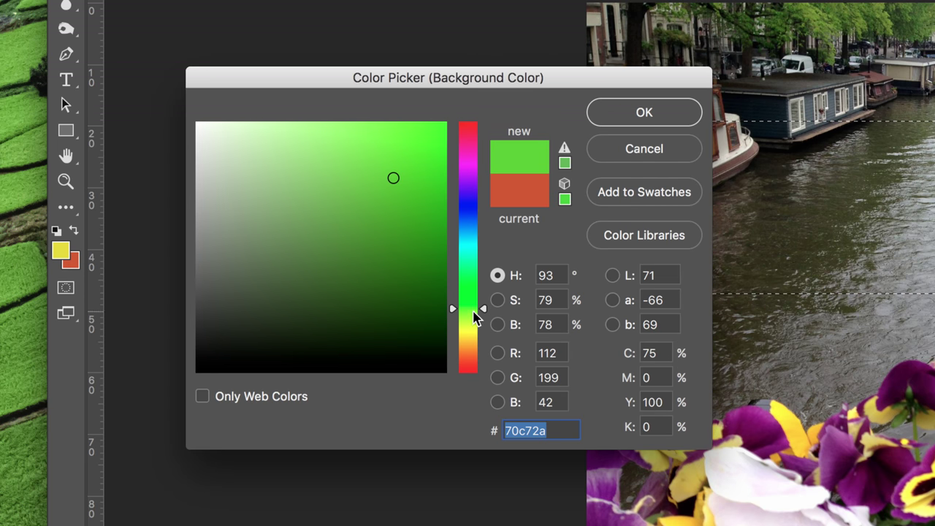
pyautogui.click(474, 315)
pyautogui.click(630, 119)
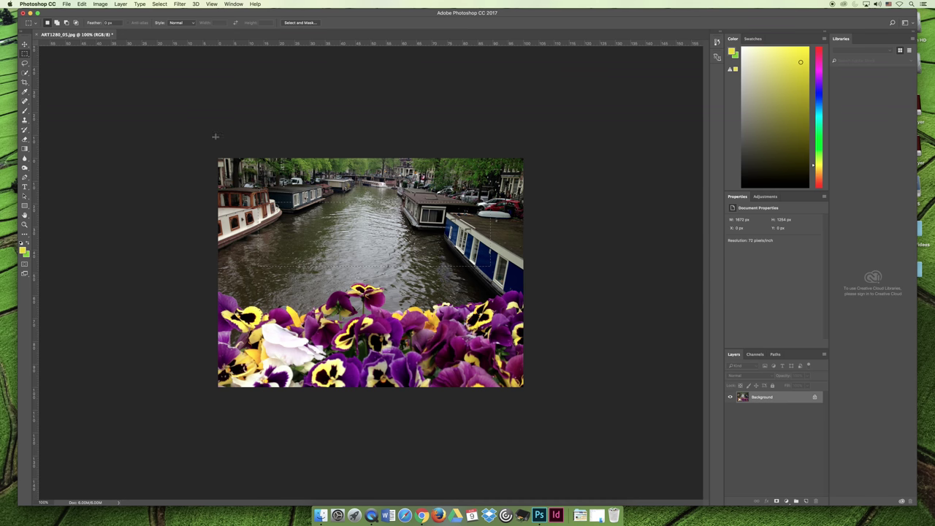
# - Add a new empty layer and fill the selection on it with green
pyautogui.click(805, 501)
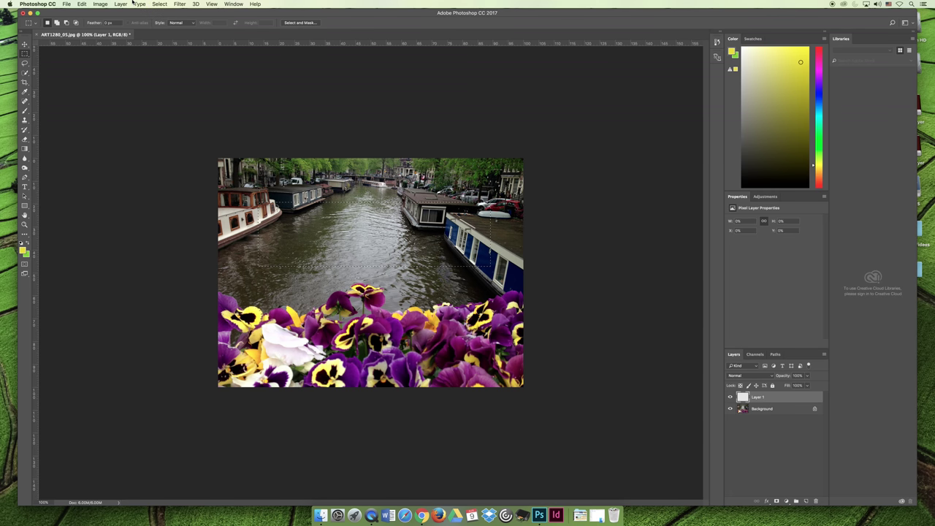
pyautogui.click(100, 3)
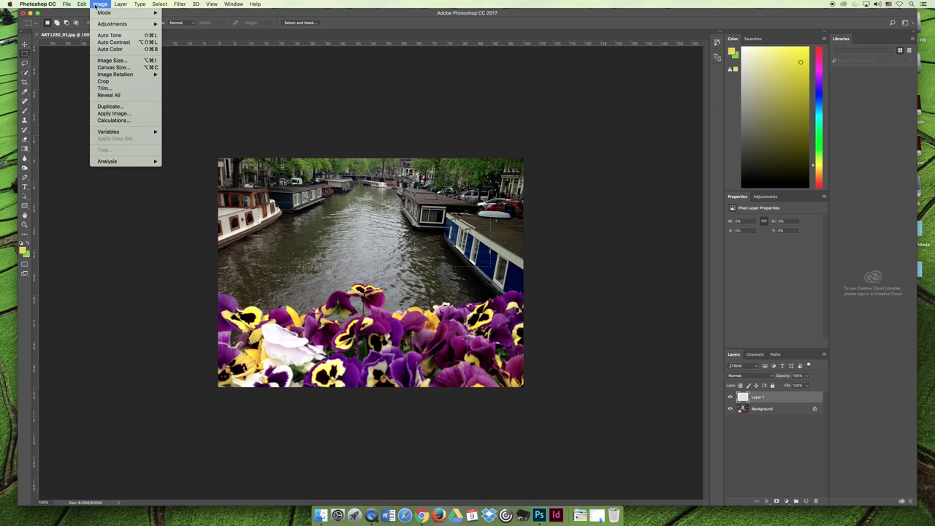
pyautogui.moveTo(82, 5)
pyautogui.click(87, 120)
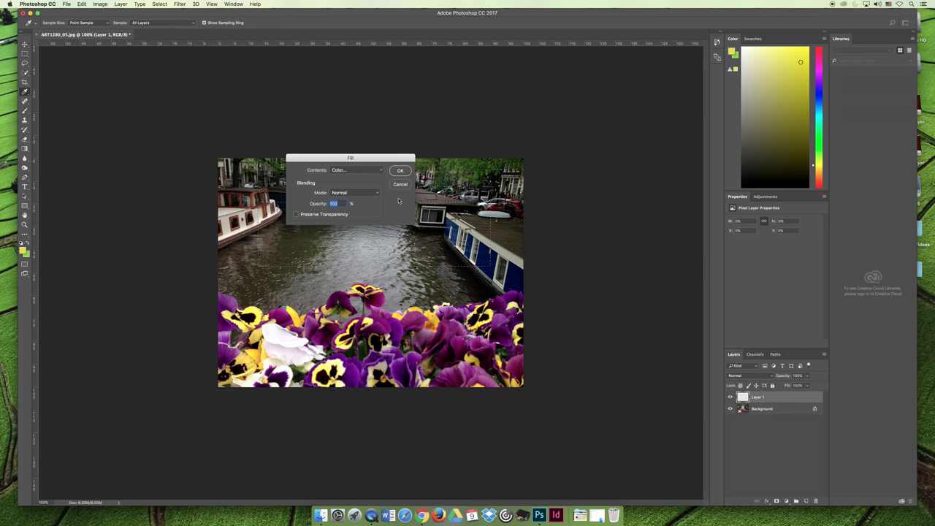
pyautogui.click(379, 171)
pyautogui.click(344, 169)
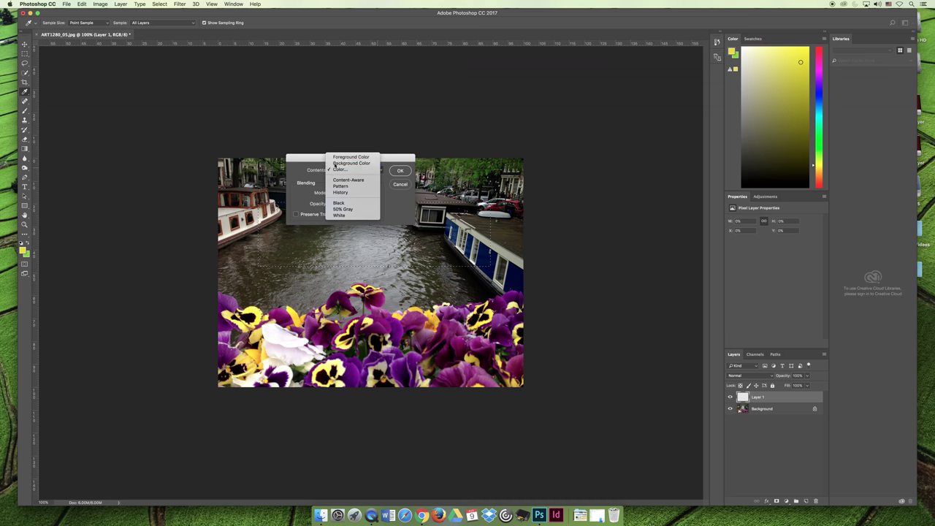
pyautogui.click(338, 169)
pyautogui.click(400, 170)
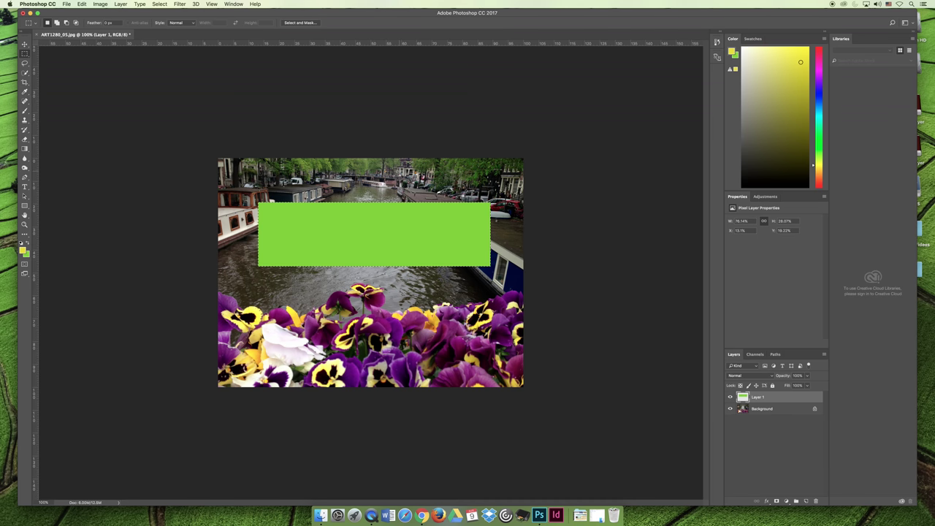
# - Refill the selection with the yellow foreground colour at 100% opacity
pyautogui.click(81, 4)
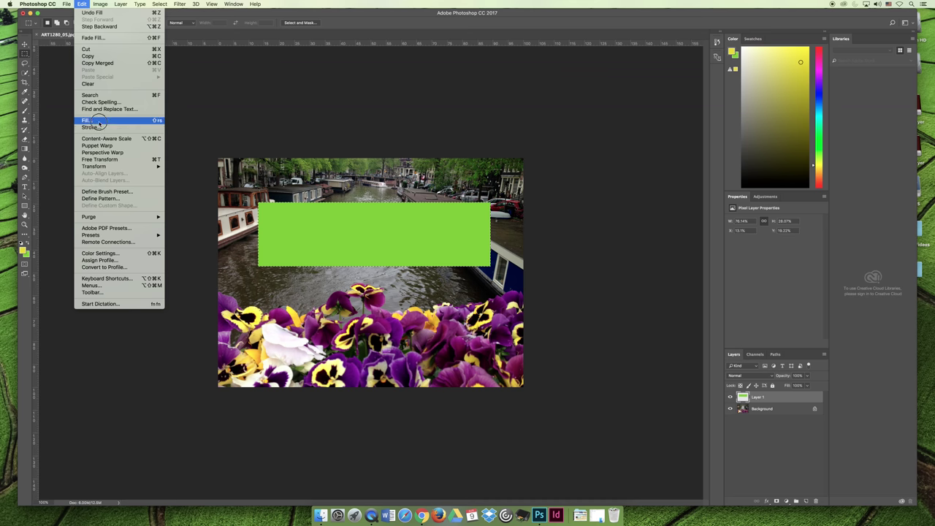
pyautogui.click(94, 117)
pyautogui.click(364, 169)
pyautogui.click(350, 161)
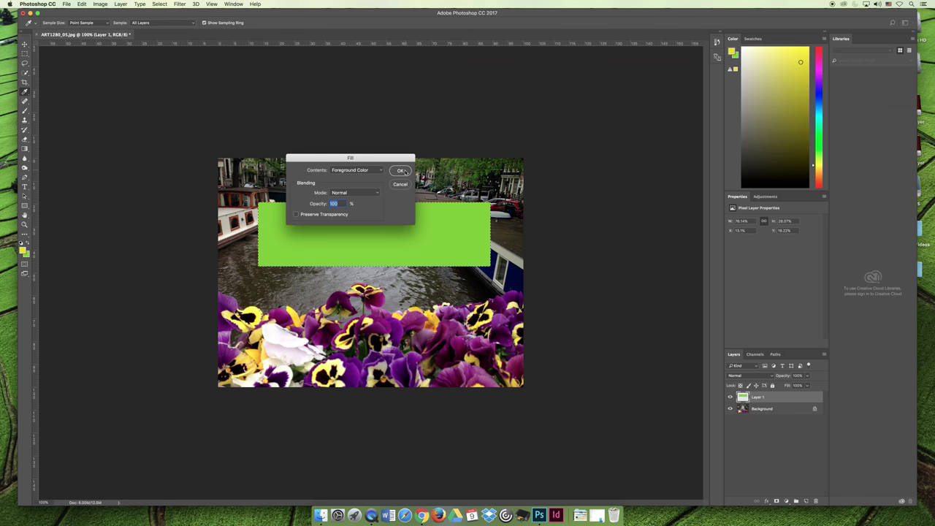
pyautogui.click(400, 170)
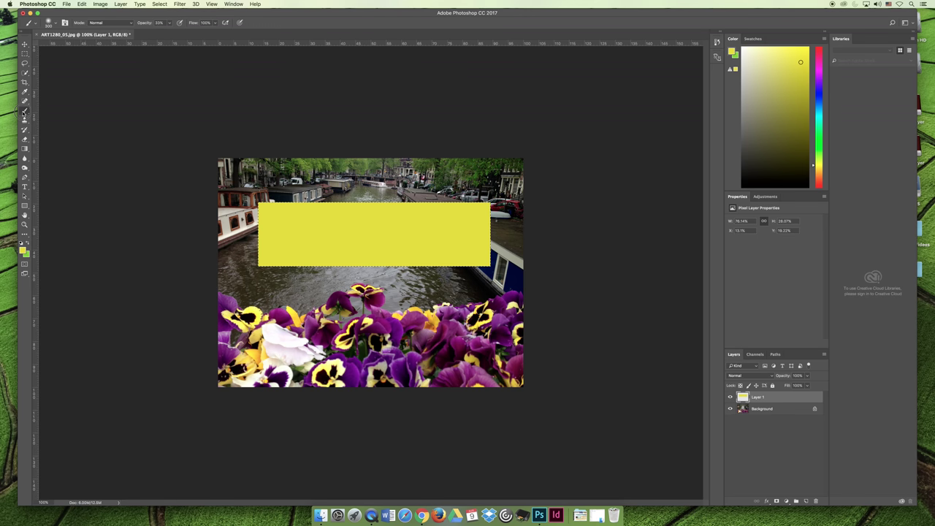
pyautogui.click(24, 111)
# - Deselect, add a new layer beneath the yellow layer, and make green the foreground colour
pyautogui.press('super+d')
pyautogui.keyDown('super'); pyautogui.click(806, 502); pyautogui.keyUp('super')
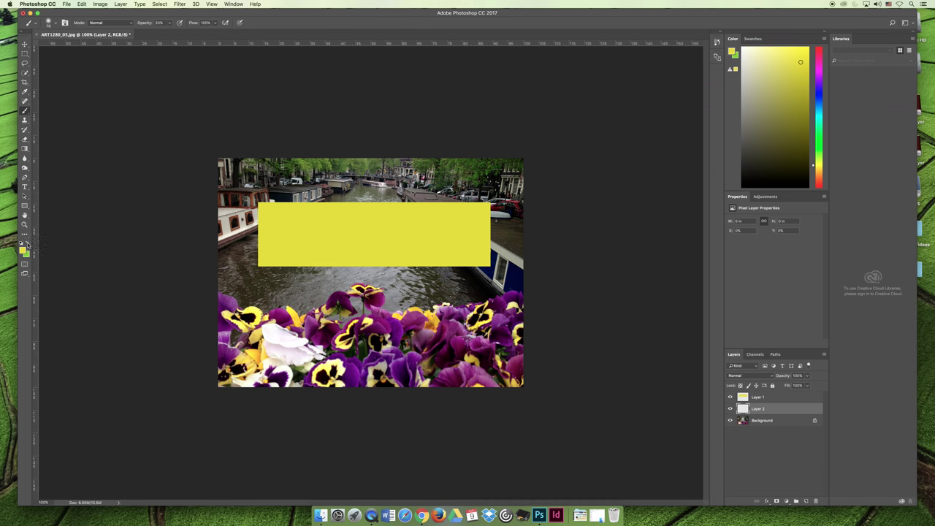
pyautogui.click(28, 243)
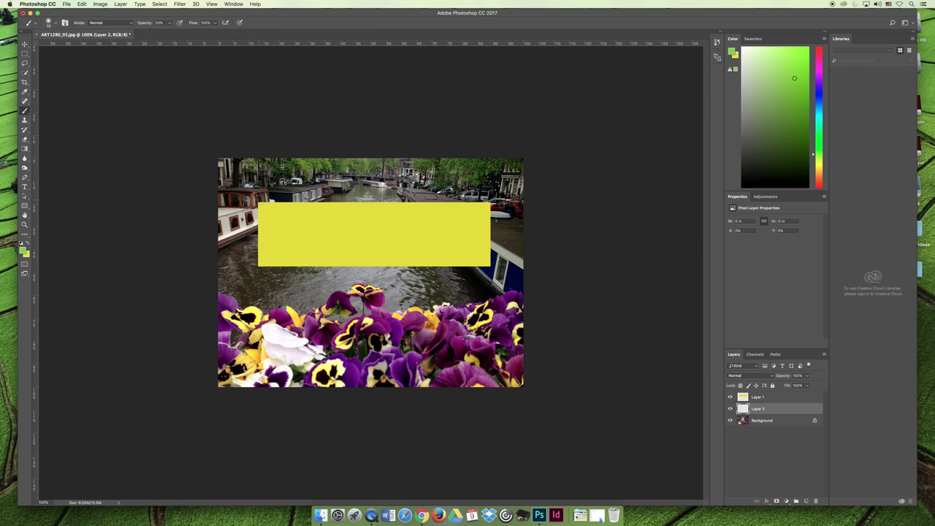
# - Paint soft green strokes around the rectangle's edges, adjusting brush options and opacity
pyautogui.moveTo(266, 207)
pyautogui.mouseDown()
pyautogui.moveTo(476, 203)
pyautogui.moveTo(491, 208)
pyautogui.moveTo(494, 249)
pyautogui.moveTo(487, 264)
pyautogui.moveTo(466, 269)
pyautogui.moveTo(312, 274)
pyautogui.moveTo(319, 269)
pyautogui.moveTo(263, 254)
pyautogui.moveTo(256, 212)
pyautogui.mouseUp()
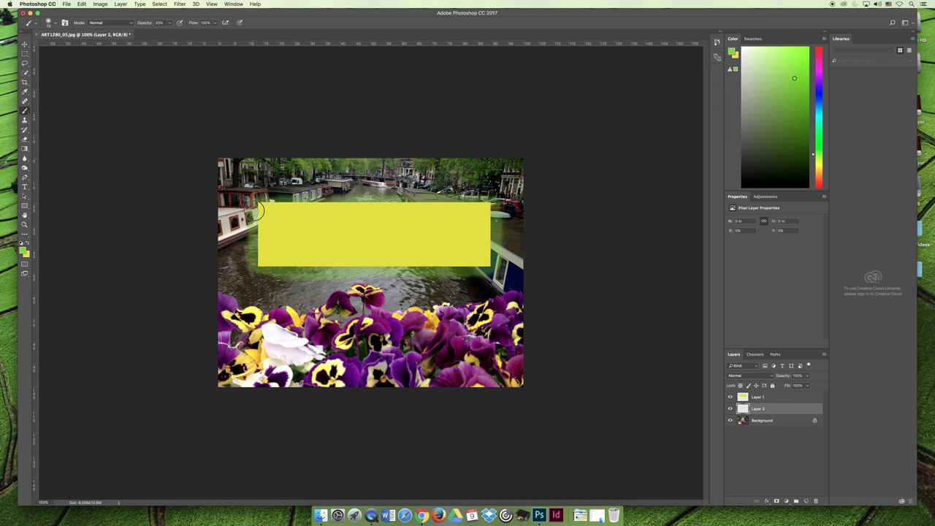
pyautogui.moveTo(310, 203); pyautogui.dragTo(417, 204)
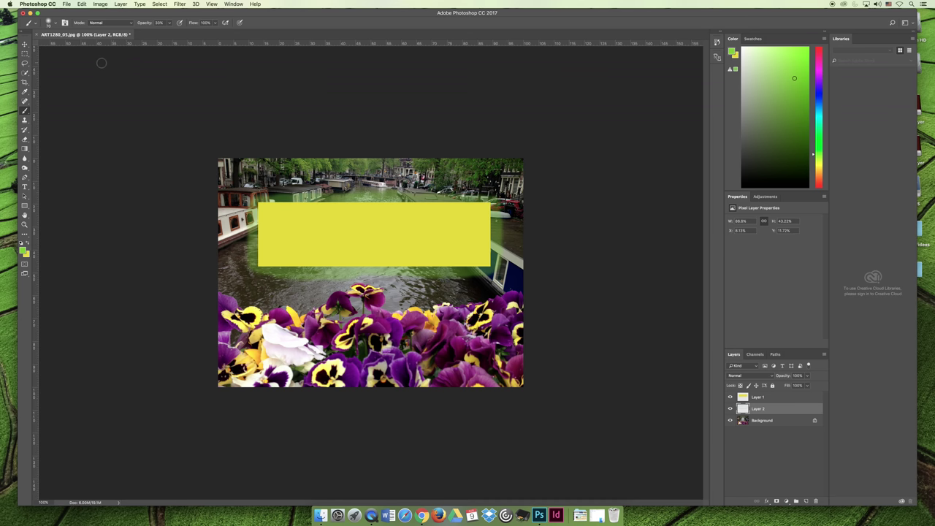
pyautogui.click(56, 28)
pyautogui.click(56, 26)
pyautogui.click(56, 26)
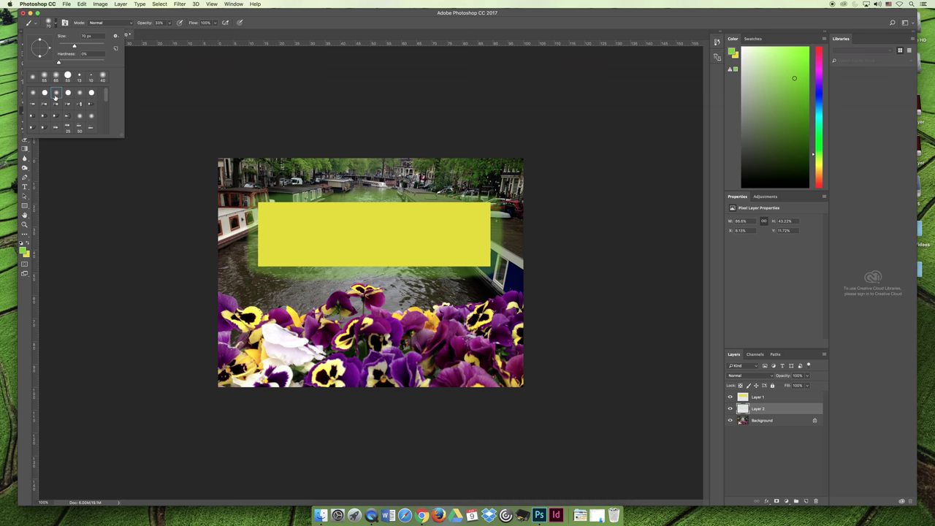
pyautogui.click(57, 25)
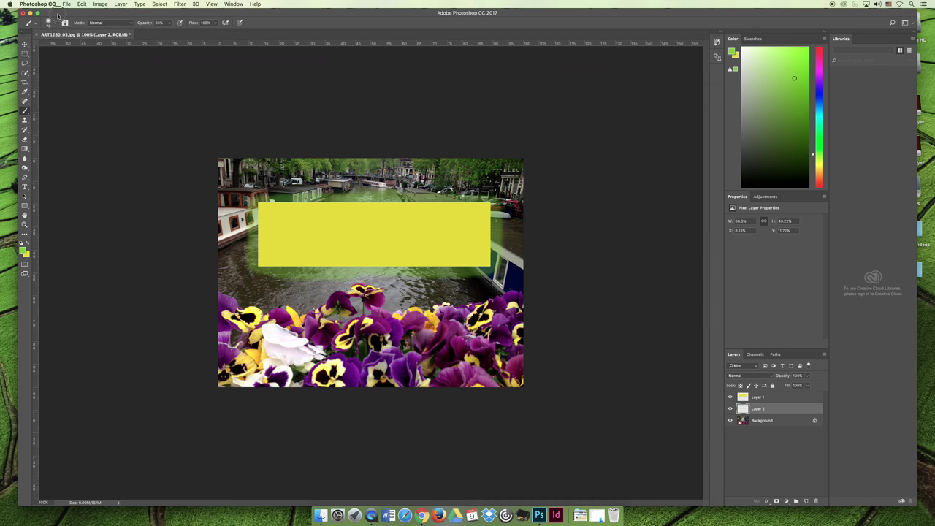
pyautogui.click(171, 24)
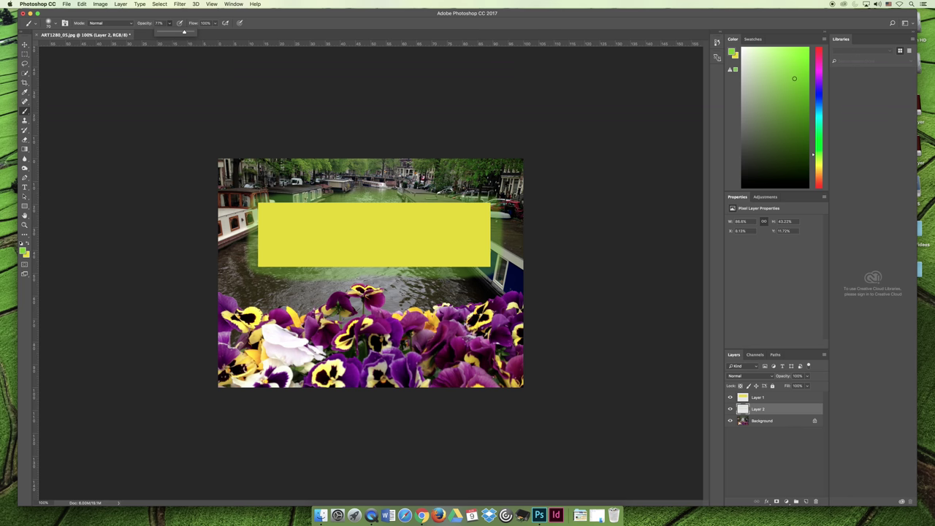
pyautogui.moveTo(259, 197)
pyautogui.mouseDown()
pyautogui.moveTo(289, 206)
pyautogui.moveTo(490, 199)
pyautogui.moveTo(499, 260)
pyautogui.moveTo(478, 270)
pyautogui.moveTo(325, 277)
pyautogui.moveTo(278, 269)
pyautogui.moveTo(251, 261)
pyautogui.moveTo(267, 197)
pyautogui.mouseUp()
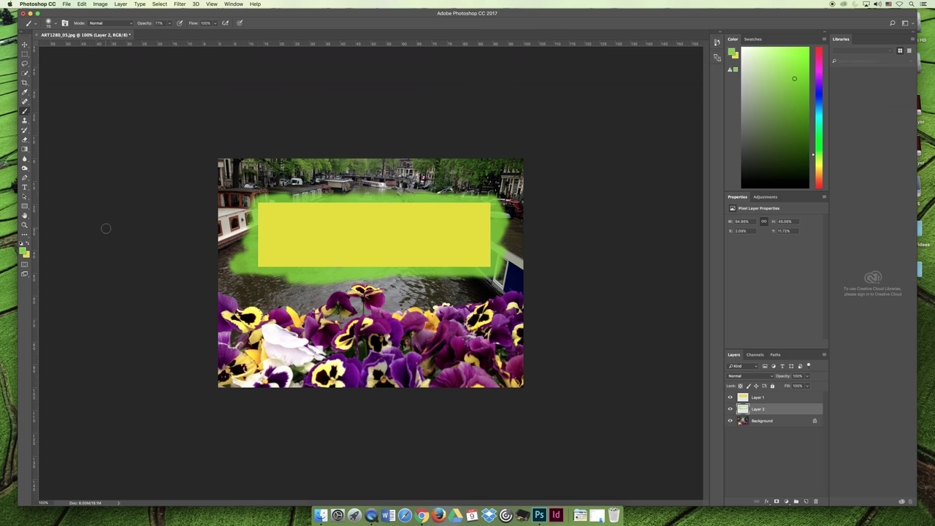
# - Use the Eraser on Layer 1, adjusting its opacity, to partly erase the yellow rectangle
pyautogui.click(24, 140)
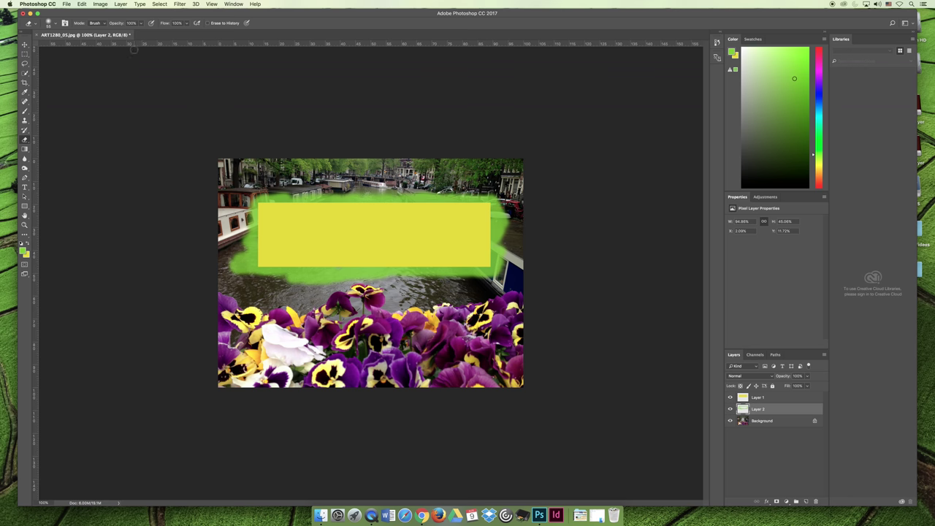
pyautogui.click(143, 23)
pyautogui.click(768, 399)
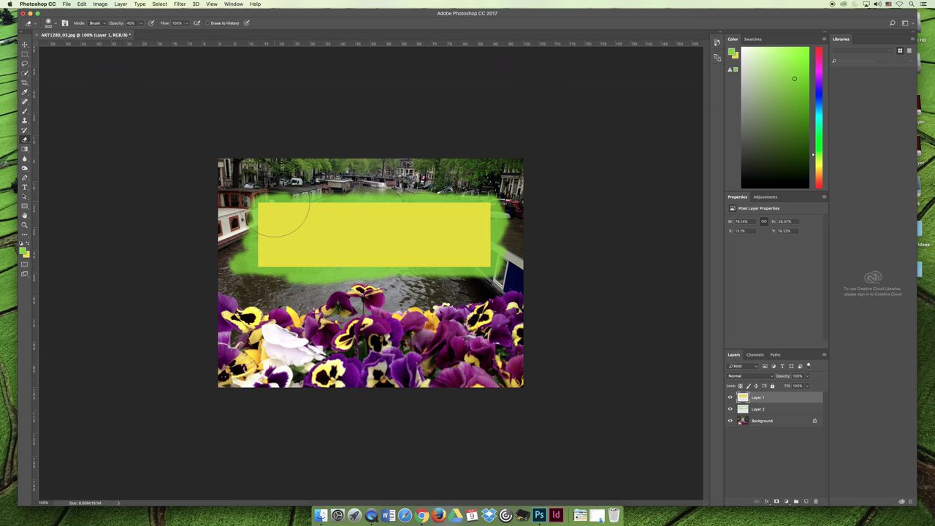
pyautogui.moveTo(275, 210)
pyautogui.mouseDown()
pyautogui.moveTo(292, 215)
pyautogui.moveTo(272, 216)
pyautogui.moveTo(317, 223)
pyautogui.moveTo(414, 221)
pyautogui.moveTo(577, 203)
pyautogui.mouseUp()
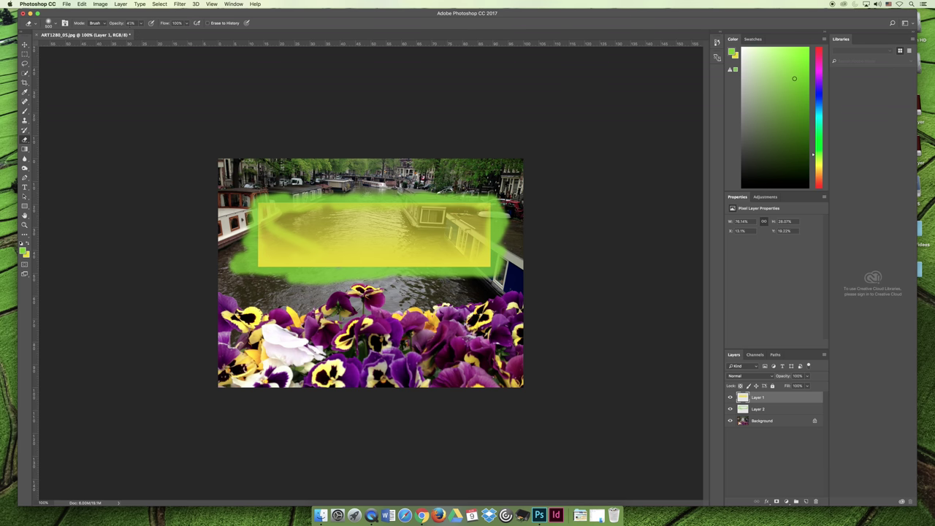
pyautogui.press('super+z')
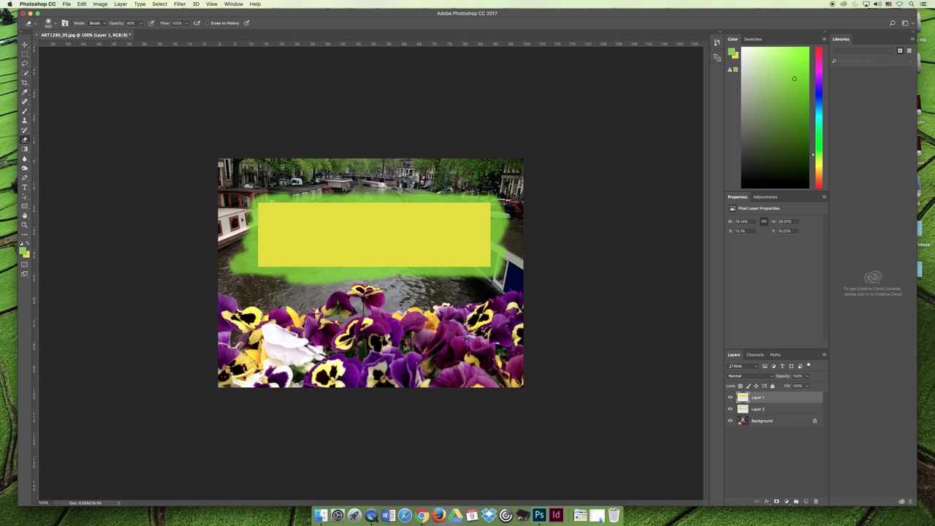
pyautogui.click(141, 23)
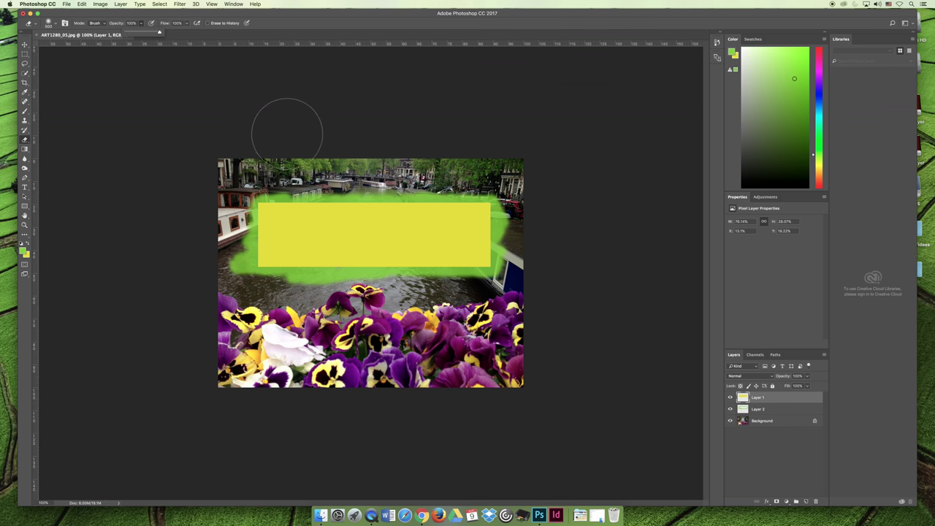
pyautogui.moveTo(272, 221)
pyautogui.mouseDown()
pyautogui.moveTo(247, 200)
pyautogui.moveTo(336, 220)
pyautogui.moveTo(446, 219)
pyautogui.moveTo(556, 194)
pyautogui.mouseUp()
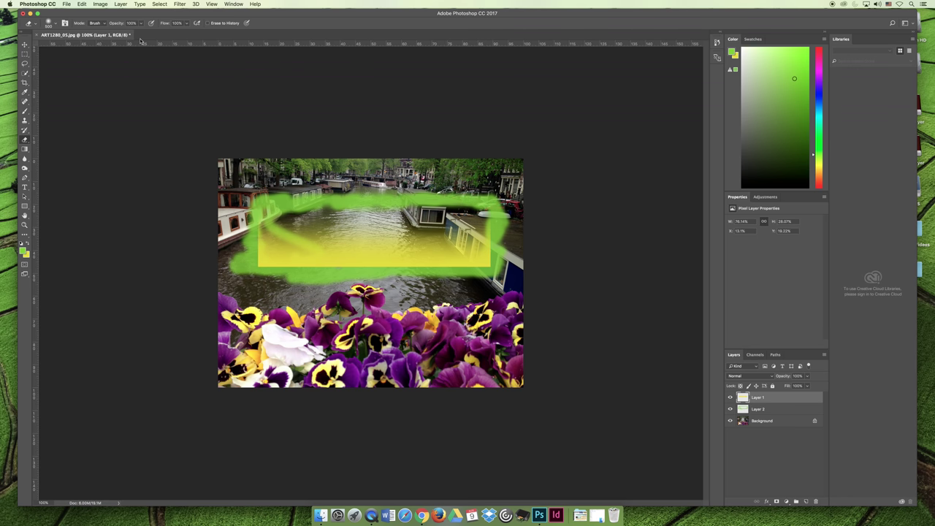
# - Set eraser hardness to 100% and erase all the remaining yellow
pyautogui.click(56, 22)
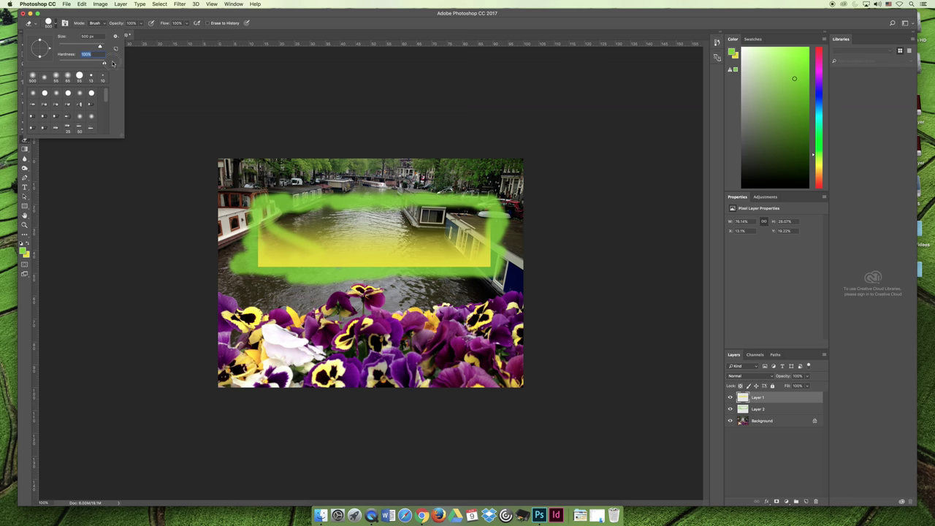
pyautogui.press('Return')
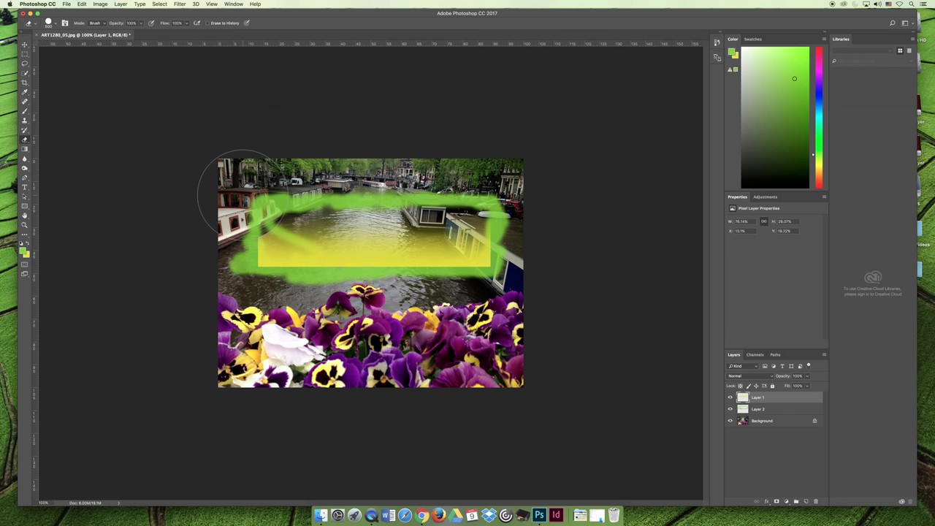
pyautogui.moveTo(223, 203)
pyautogui.mouseDown()
pyautogui.moveTo(515, 211)
pyautogui.moveTo(420, 202)
pyautogui.moveTo(311, 208)
pyautogui.mouseUp()
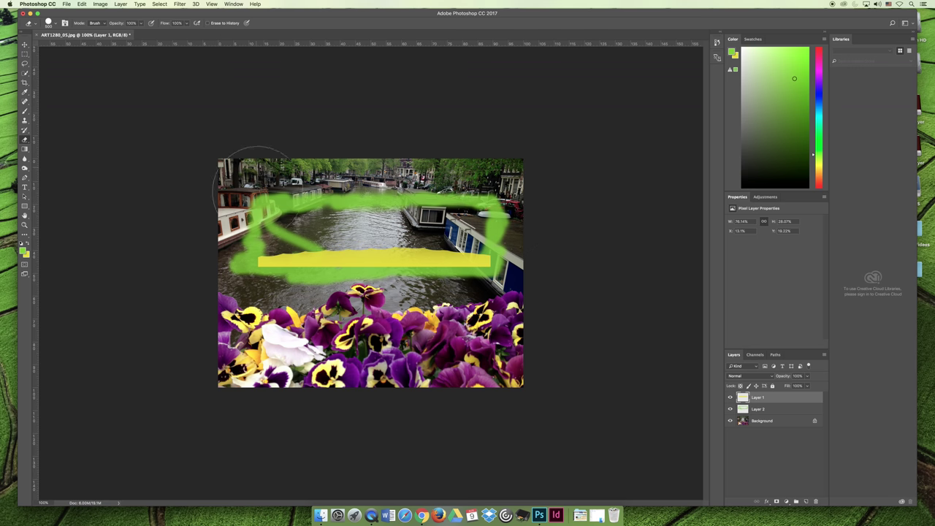
pyautogui.moveTo(256, 192); pyautogui.dragTo(284, 259)
pyautogui.moveTo(399, 260); pyautogui.dragTo(482, 259)
pyautogui.moveTo(369, 259); pyautogui.dragTo(314, 260)
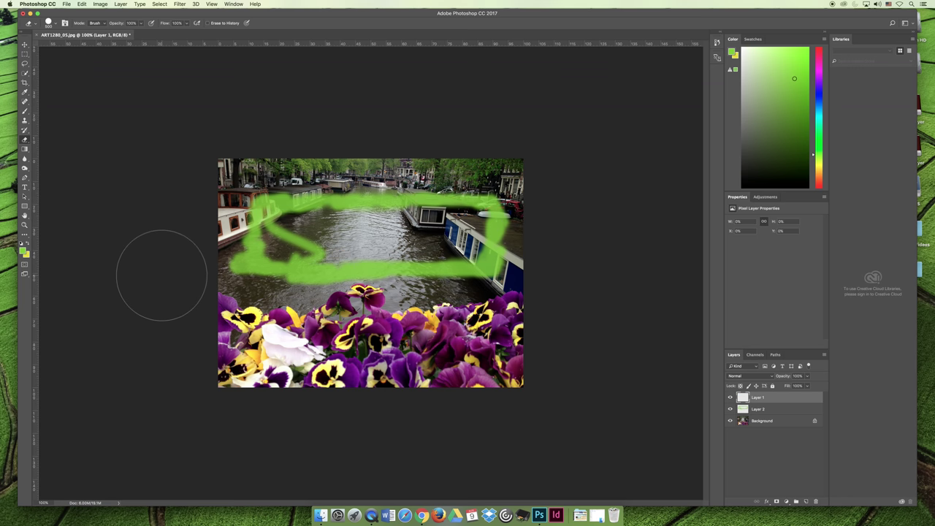